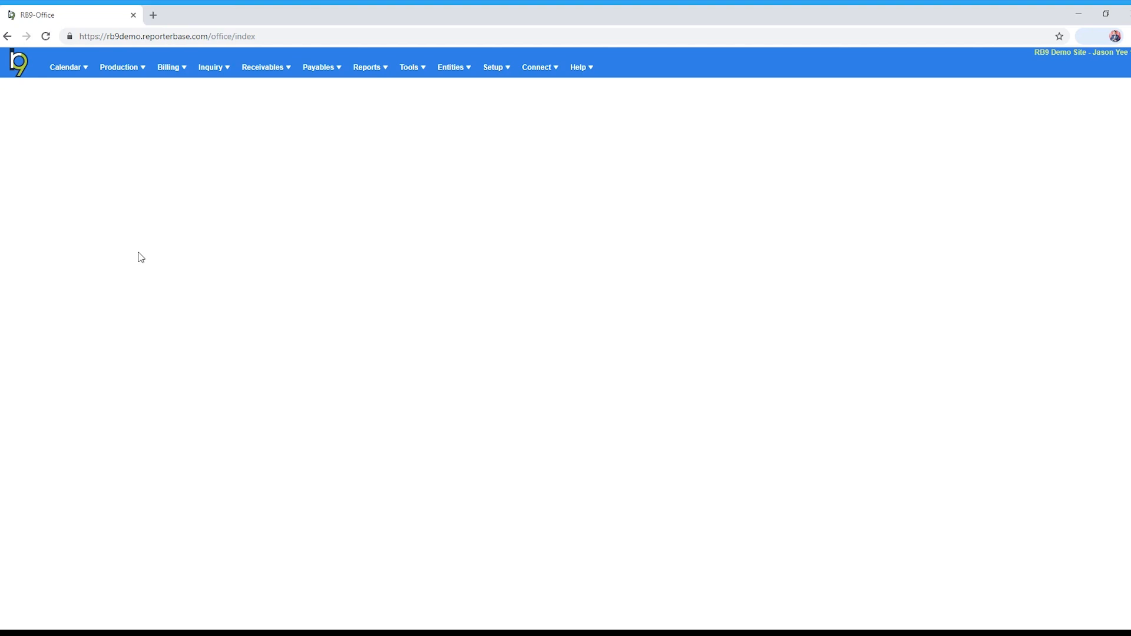
# Open the Production menu in the top navigation bar
pyautogui.click(147, 81)
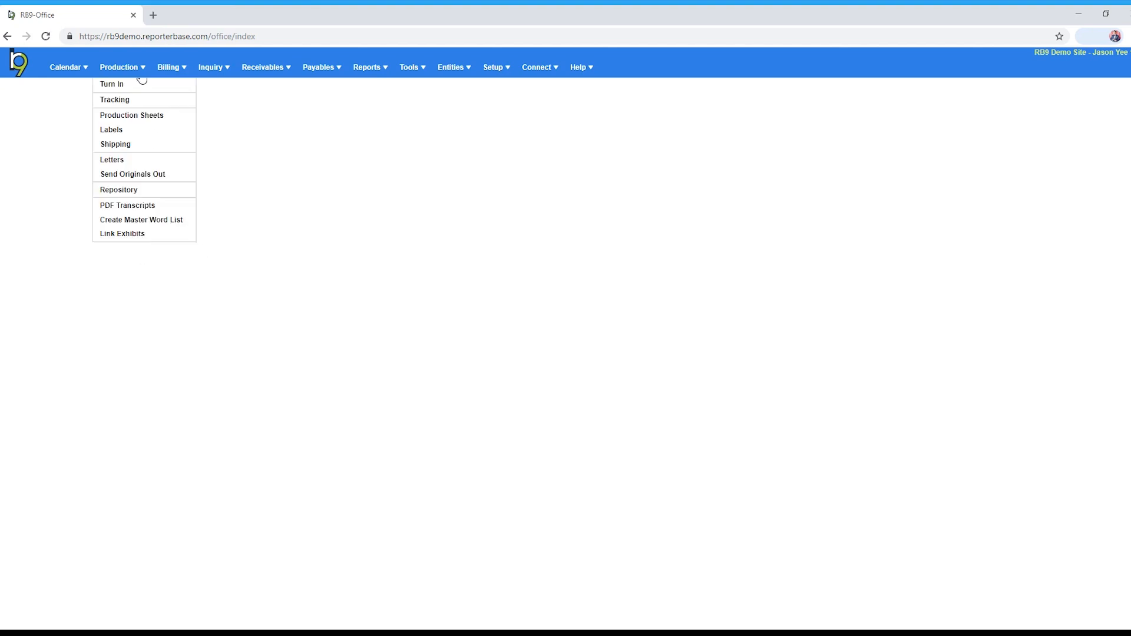
# Go to Turn In and search for job number 18540
pyautogui.click(140, 88)
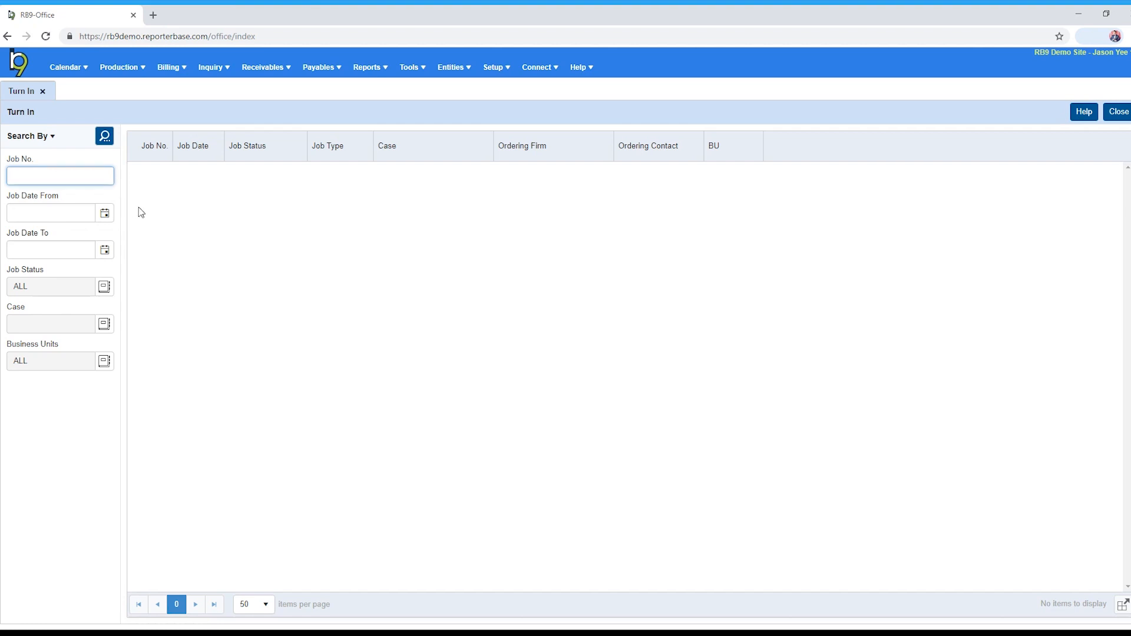
pyautogui.write('18540')
pyautogui.click(105, 136)
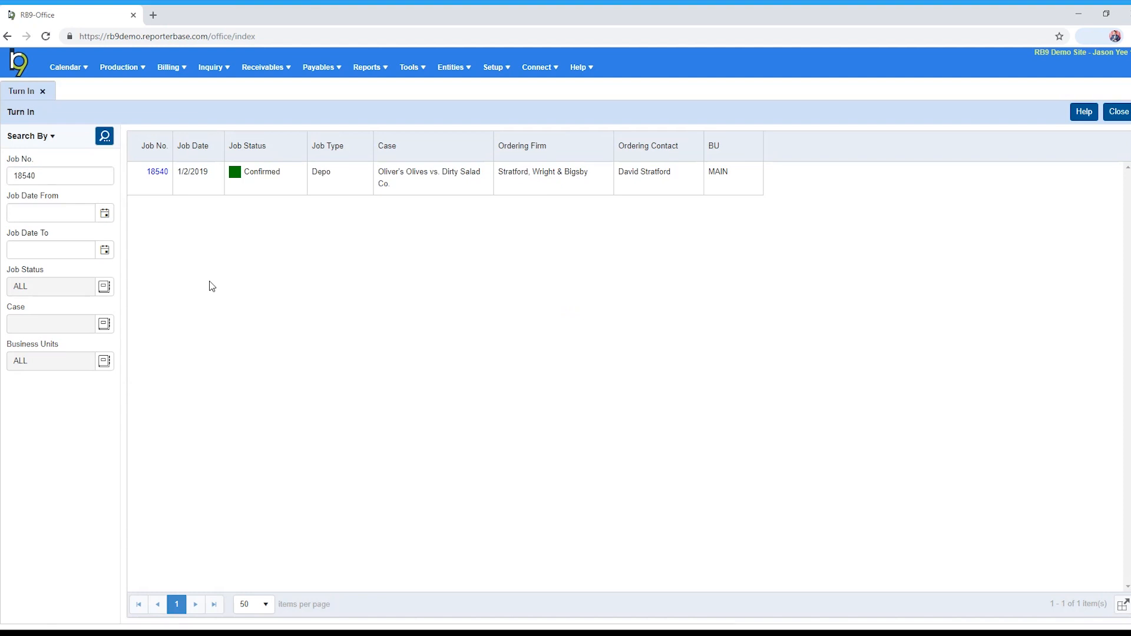
# Open job 18540's Turn In record from the results grid
pyautogui.click(157, 172)
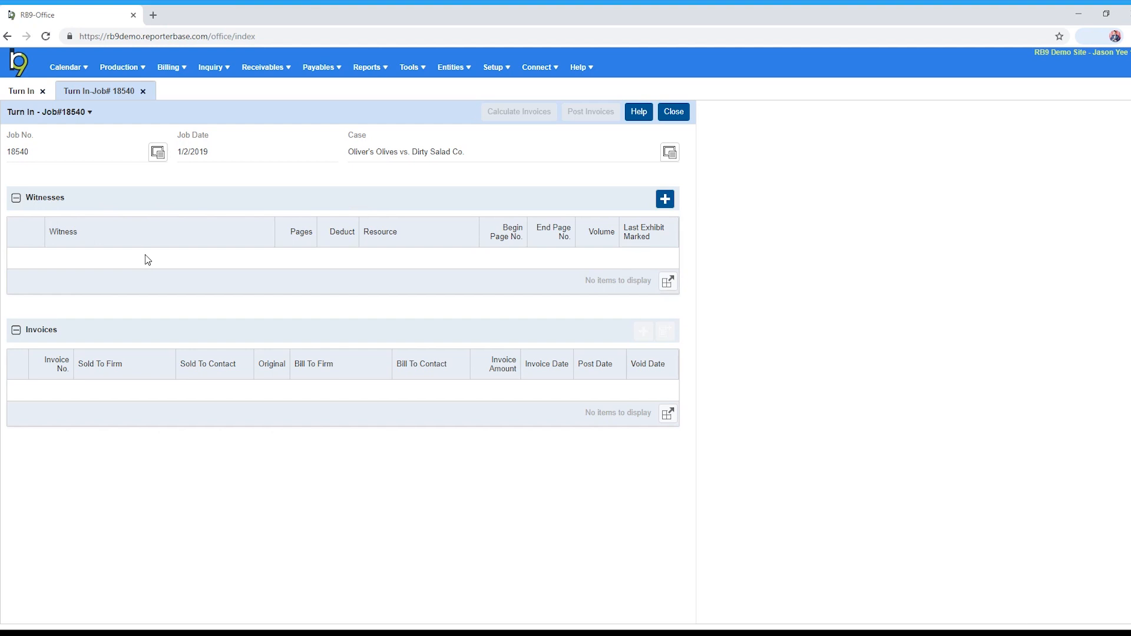
# Add a new witness, keeping the prefilled name, and enter the witness's e-mail address
pyautogui.click(665, 200)
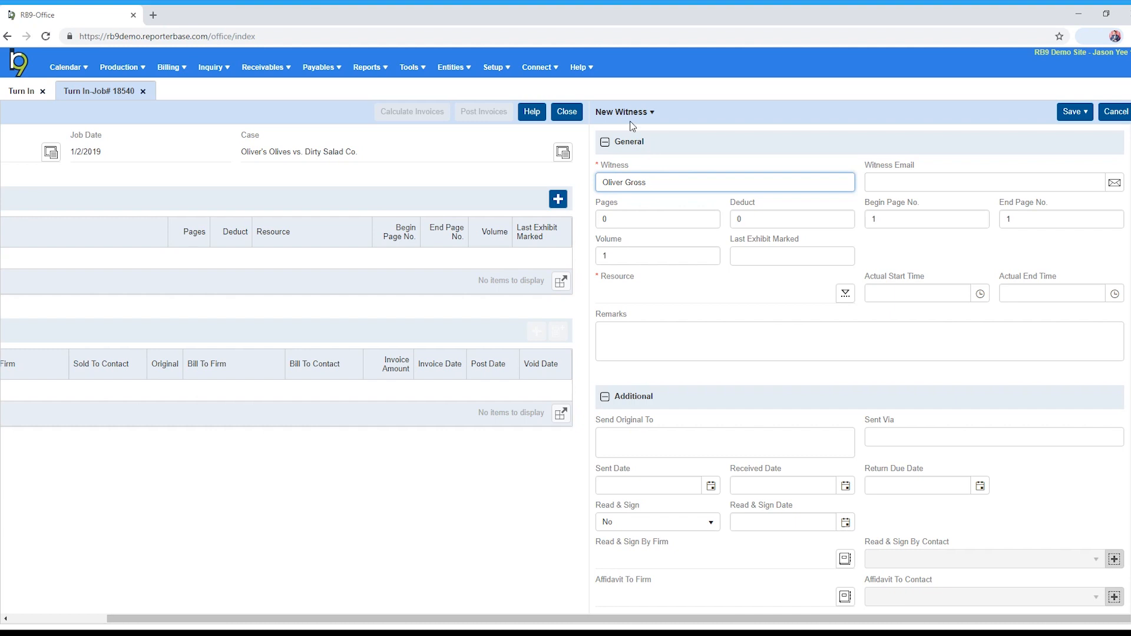
pyautogui.tripleClick(663, 180)
pyautogui.click(663, 179)
pyautogui.click(890, 183)
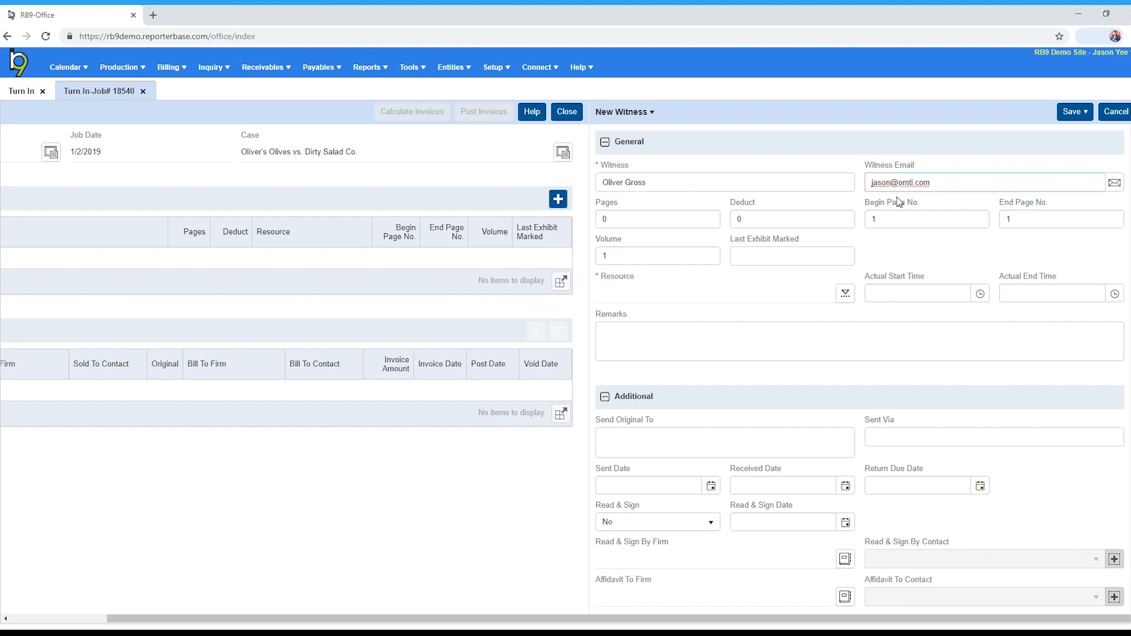
# Give the witness 75 pages, correcting the deduction from 3 to 0
pyautogui.click(663, 221)
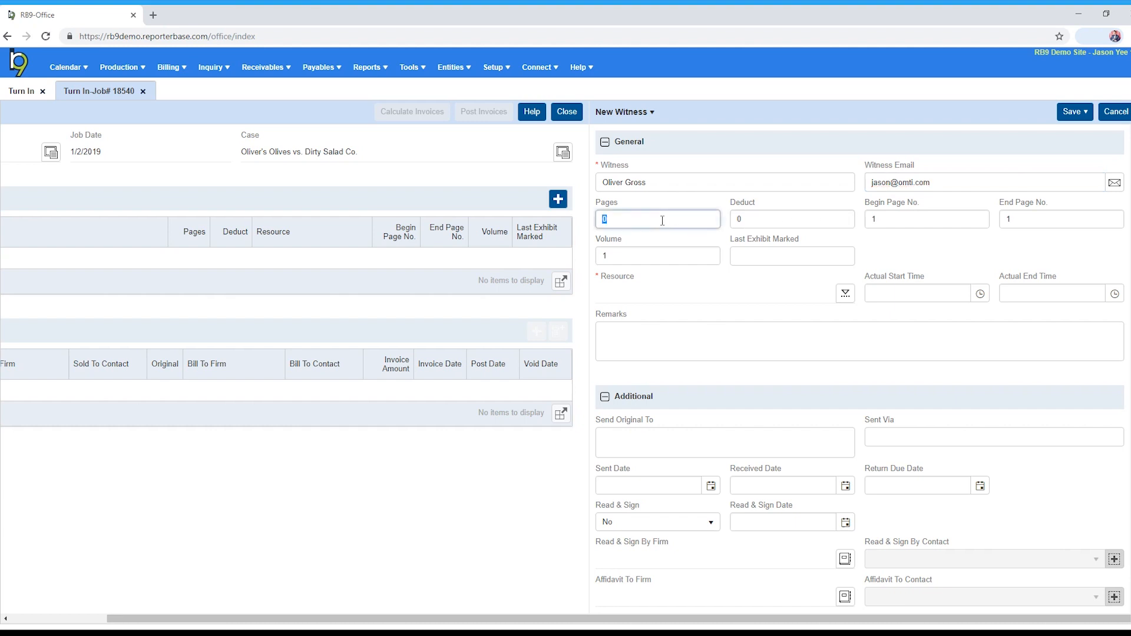
pyautogui.write('75')
pyautogui.press('Tab')
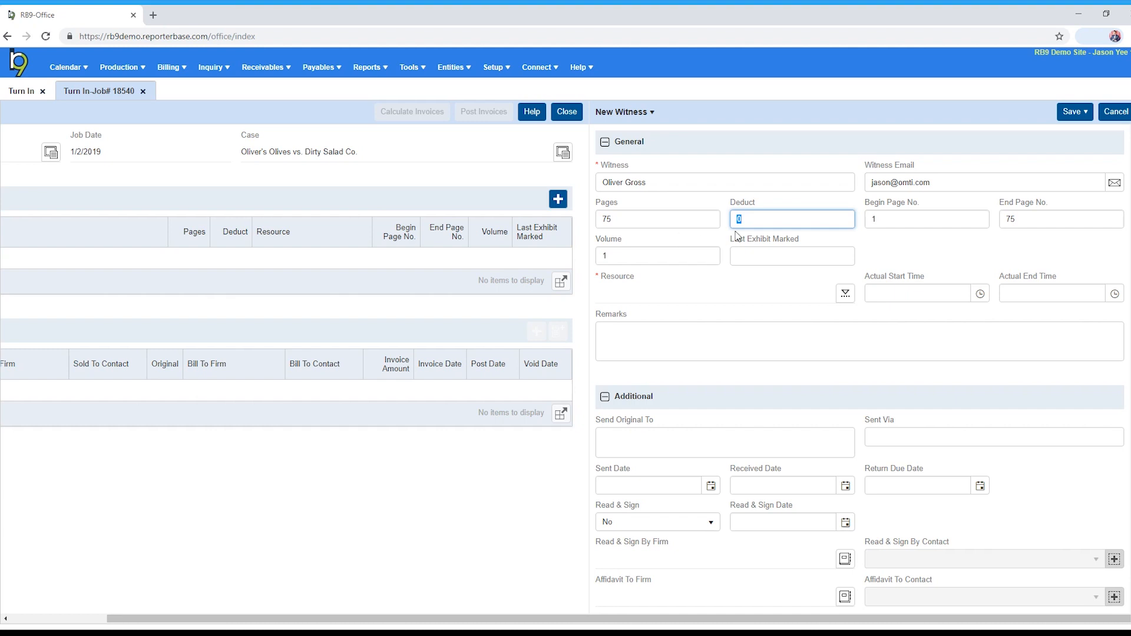
pyautogui.write('3')
pyautogui.press('BackSpace')
pyautogui.write('0')
pyautogui.click(738, 259)
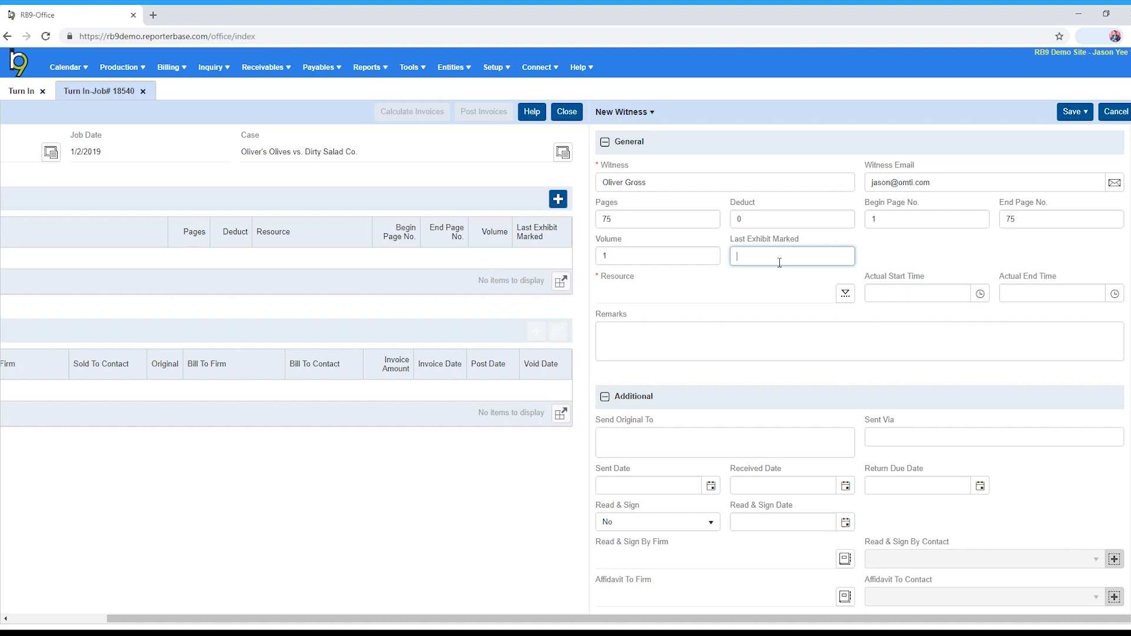
pyautogui.click(845, 295)
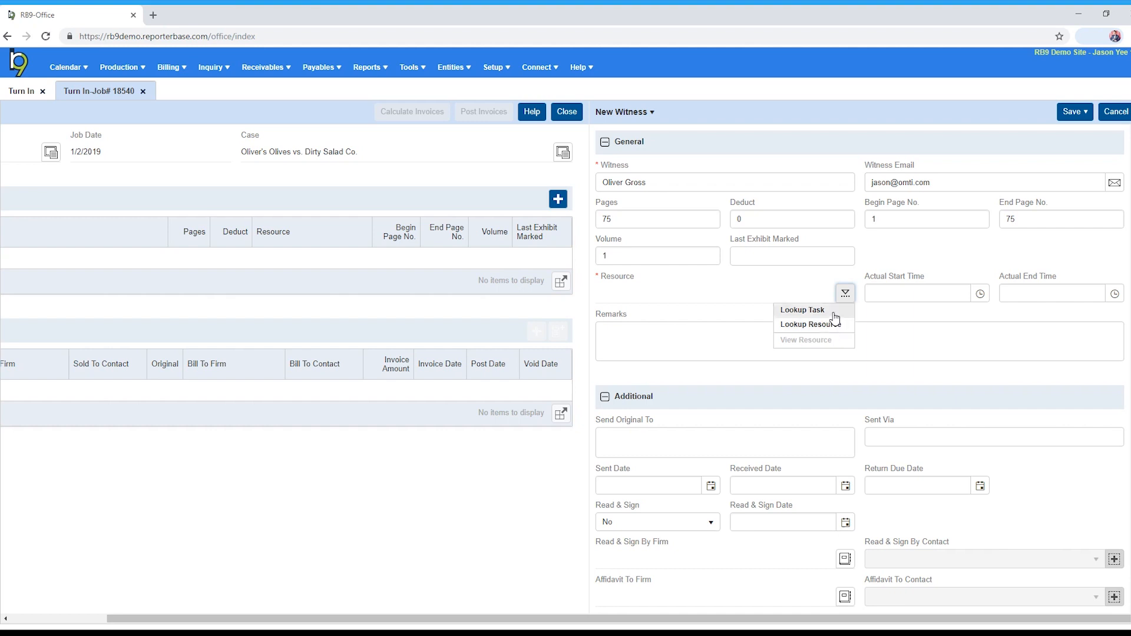
pyautogui.click(834, 312)
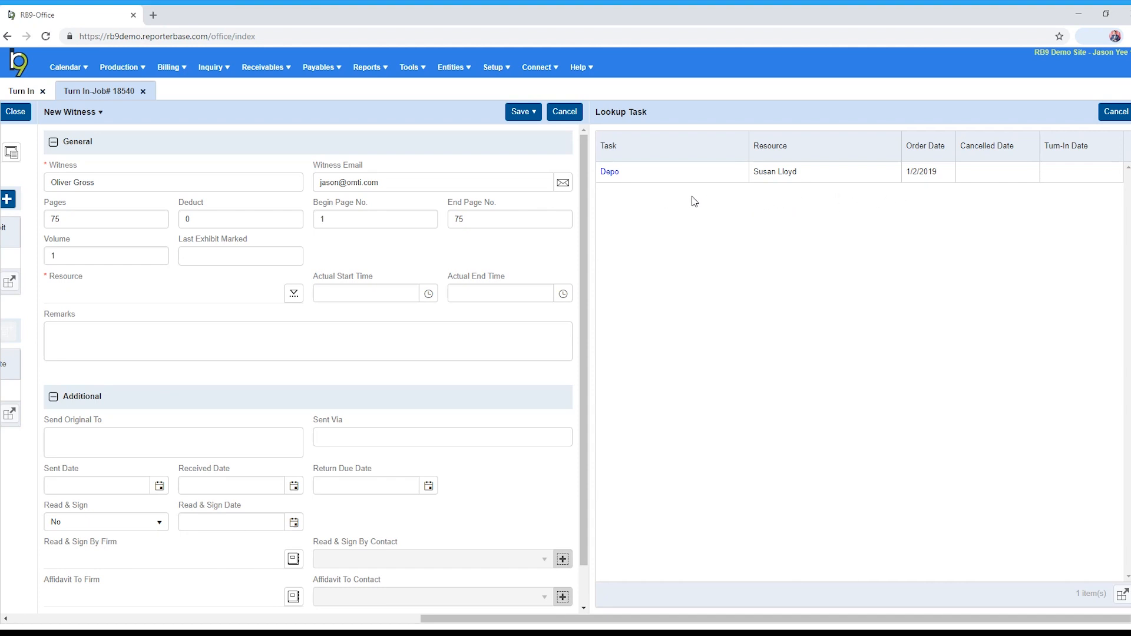
pyautogui.click(610, 175)
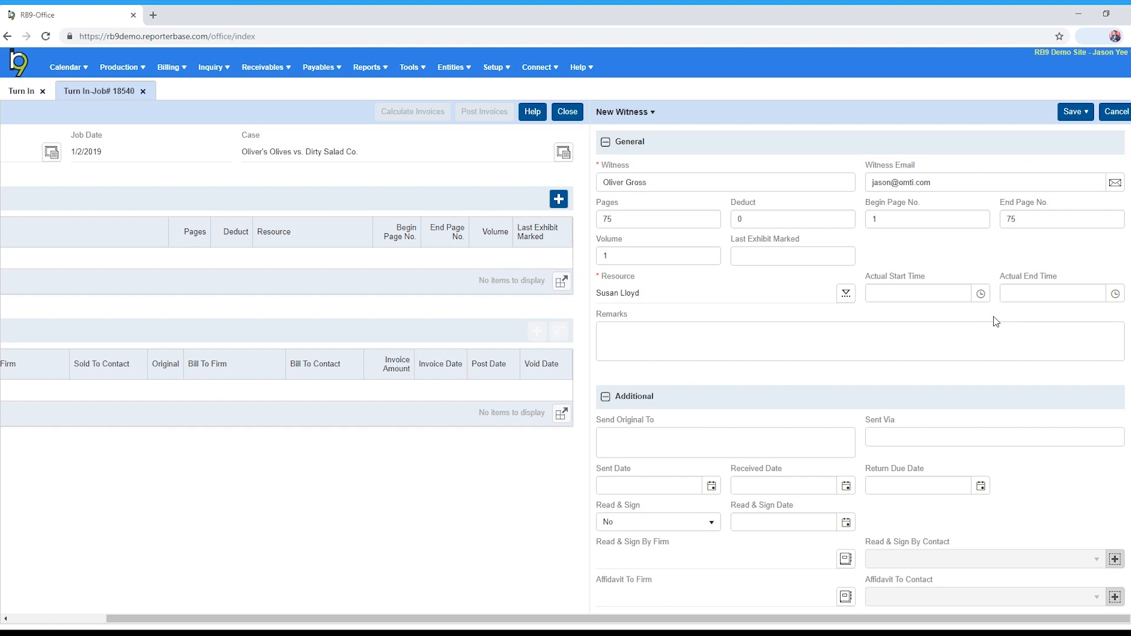
pyautogui.click(697, 333)
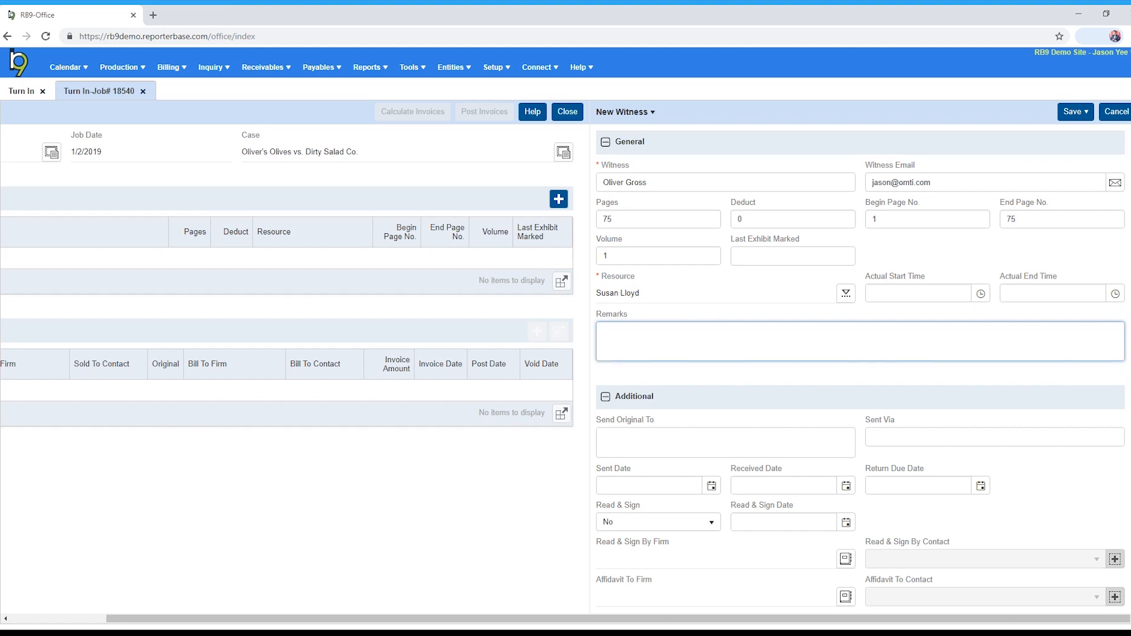
pyautogui.scroll(-1, 778, 402)
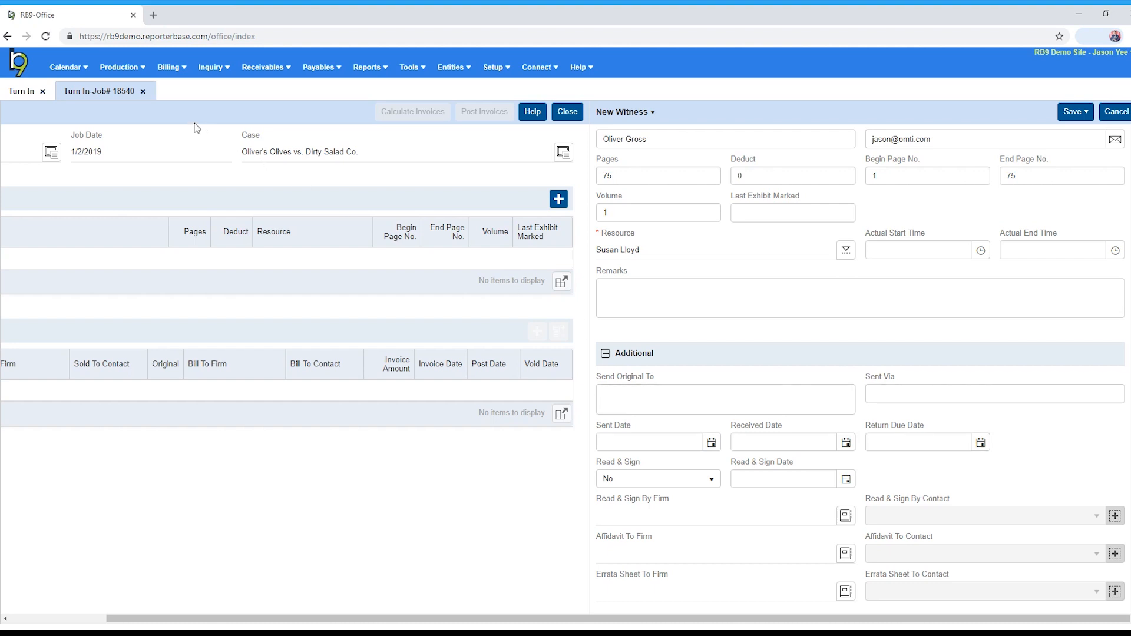
# Save the new witness with Save & Edit so its record stays open
pyautogui.moveTo(143, 75)
pyautogui.moveTo(1073, 121)
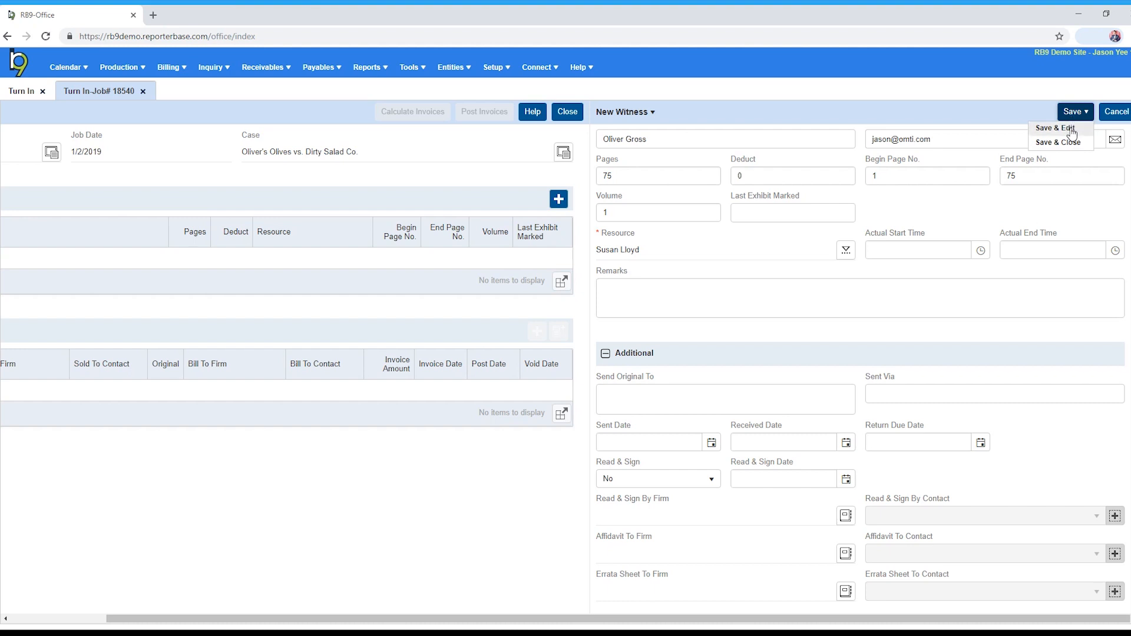
pyautogui.click(1056, 129)
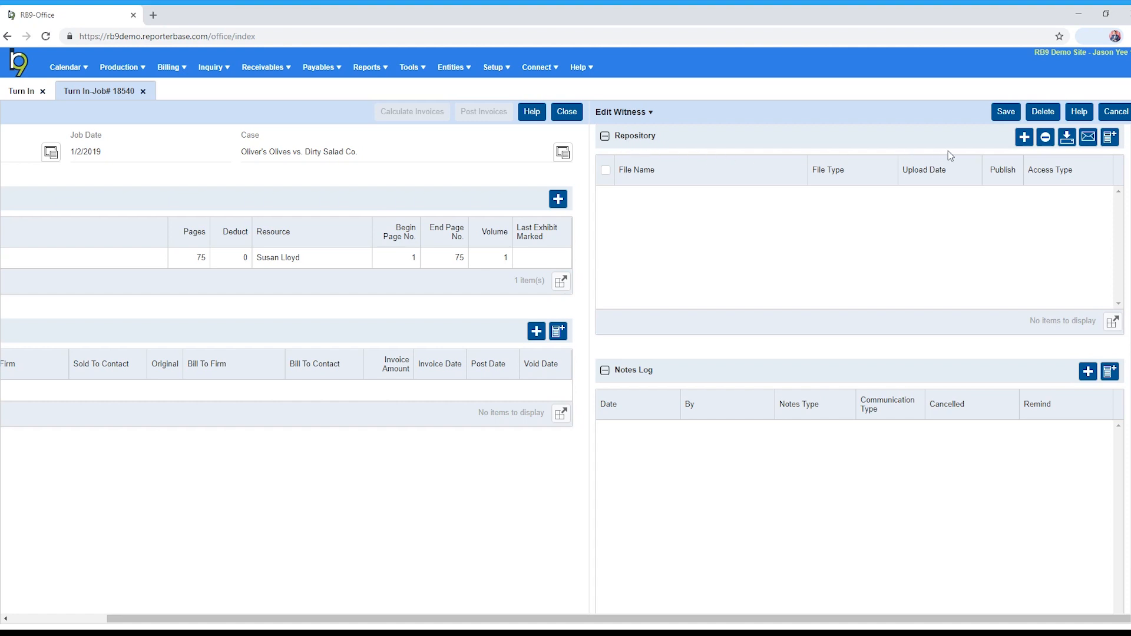
# Select 4058.txt as a file to add to the witness repository
pyautogui.click(1026, 140)
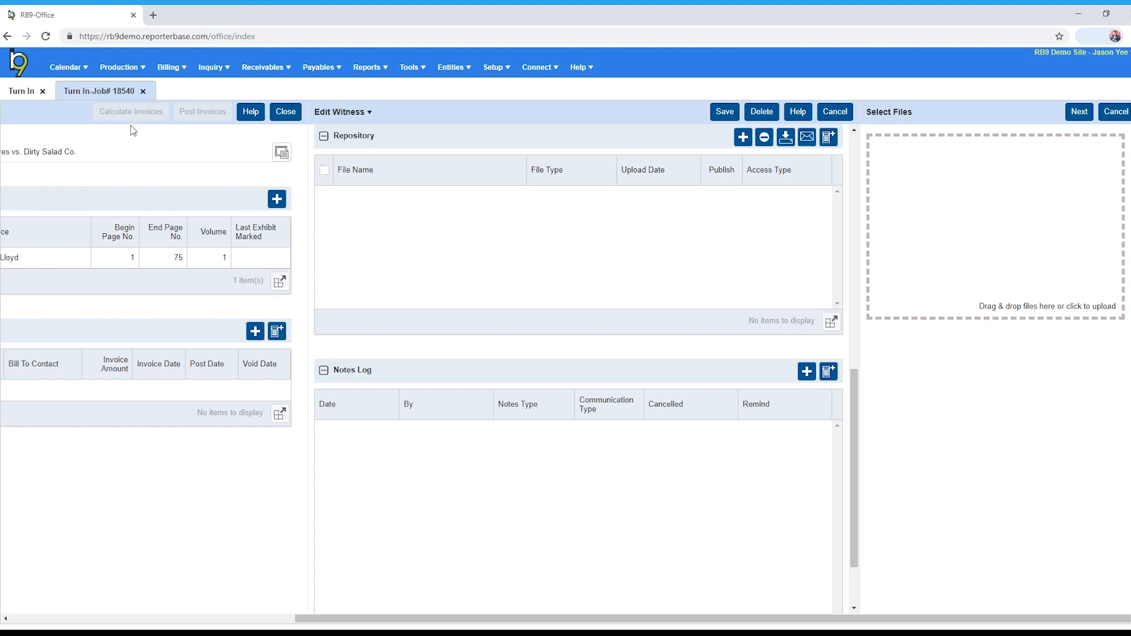
pyautogui.doubleClick(134, 131)
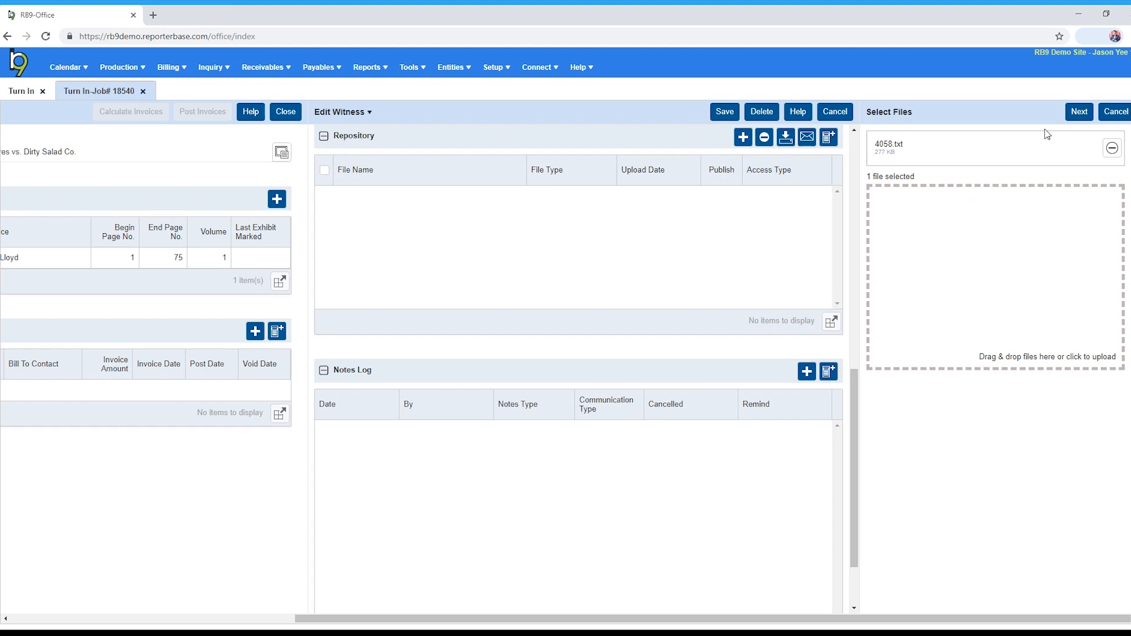
# Upload 4058.txt to the repository with ASCII as its file type
pyautogui.click(1073, 117)
pyautogui.click(951, 183)
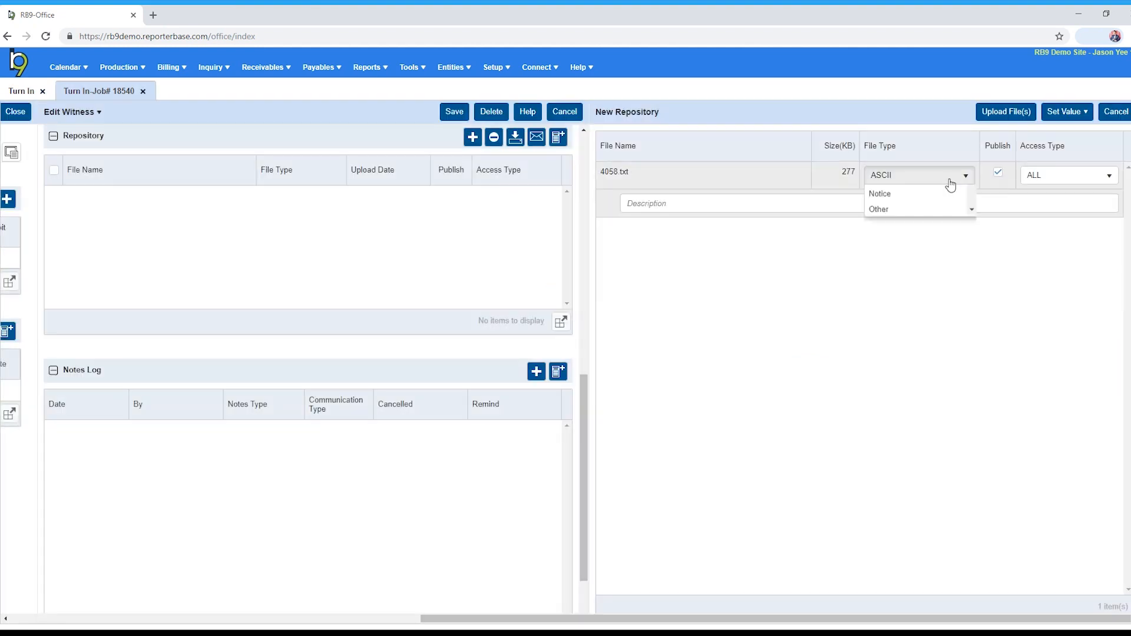
pyautogui.click(928, 194)
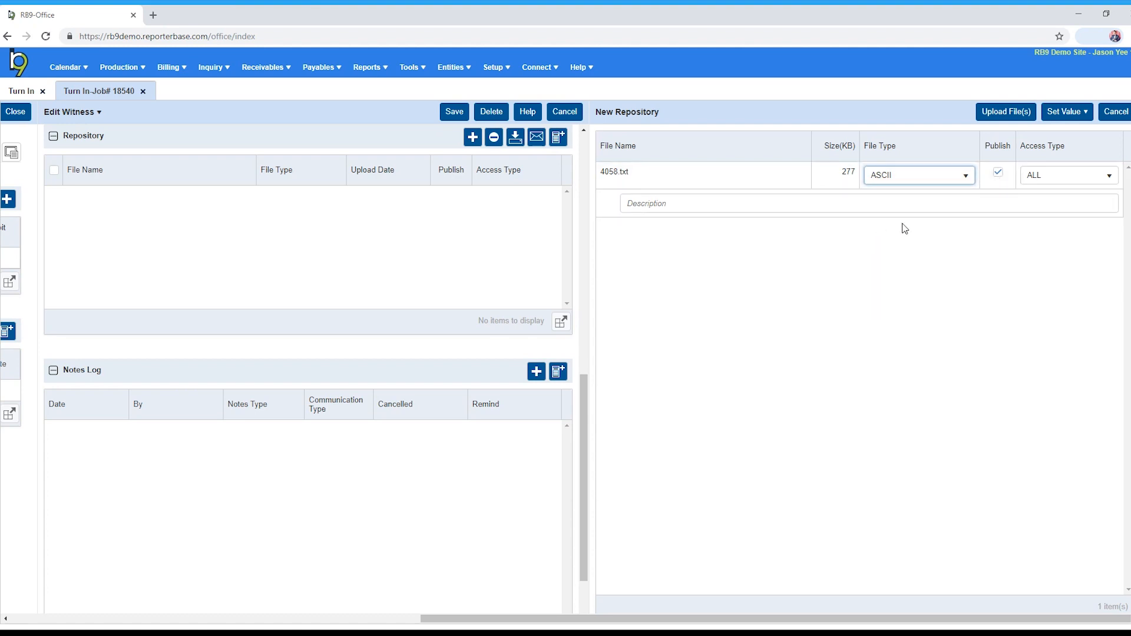
pyautogui.click(996, 118)
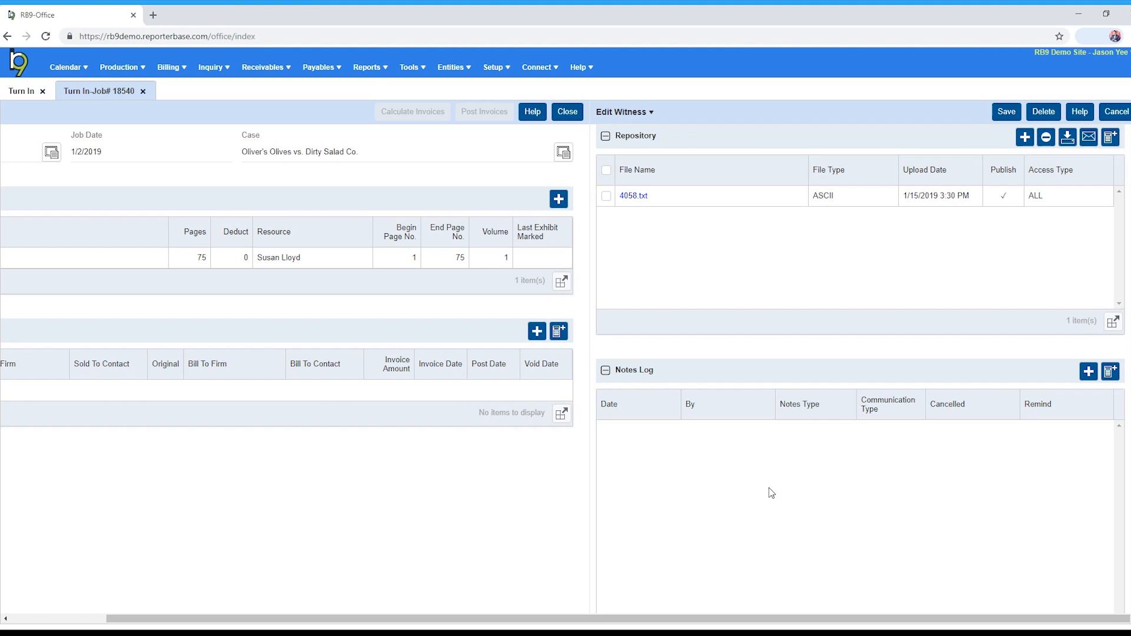
# Save the Edit Witness record, then open a fresh New Witness form for job 18540
pyautogui.click(1005, 112)
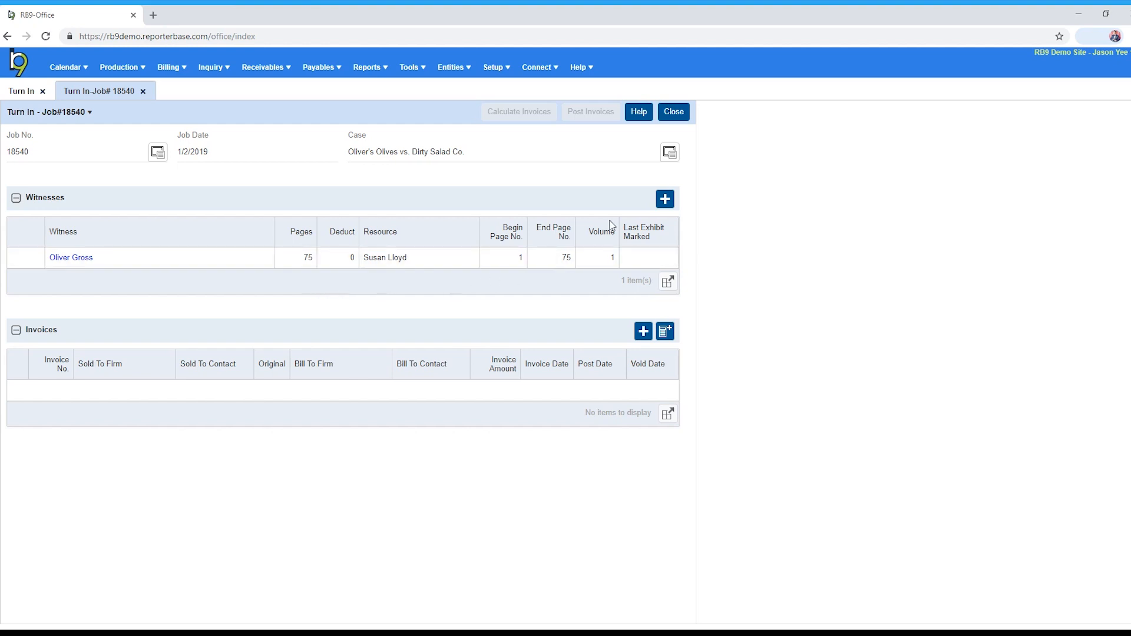
pyautogui.click(661, 201)
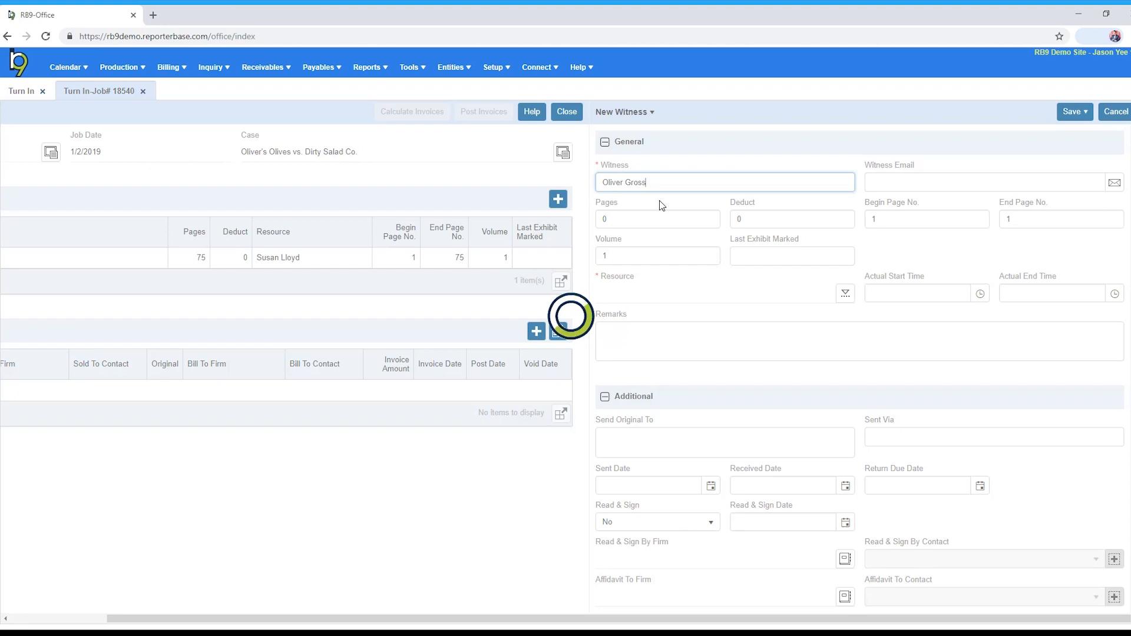